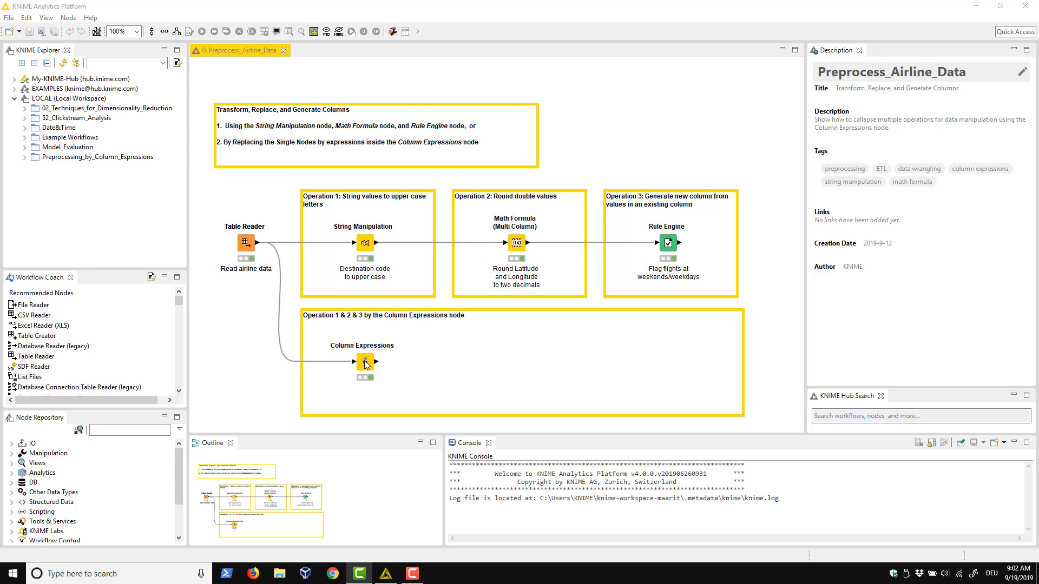
In the Column Expressions settings, add a new empty expression and delete the Dest expression.
double_click(365, 361)
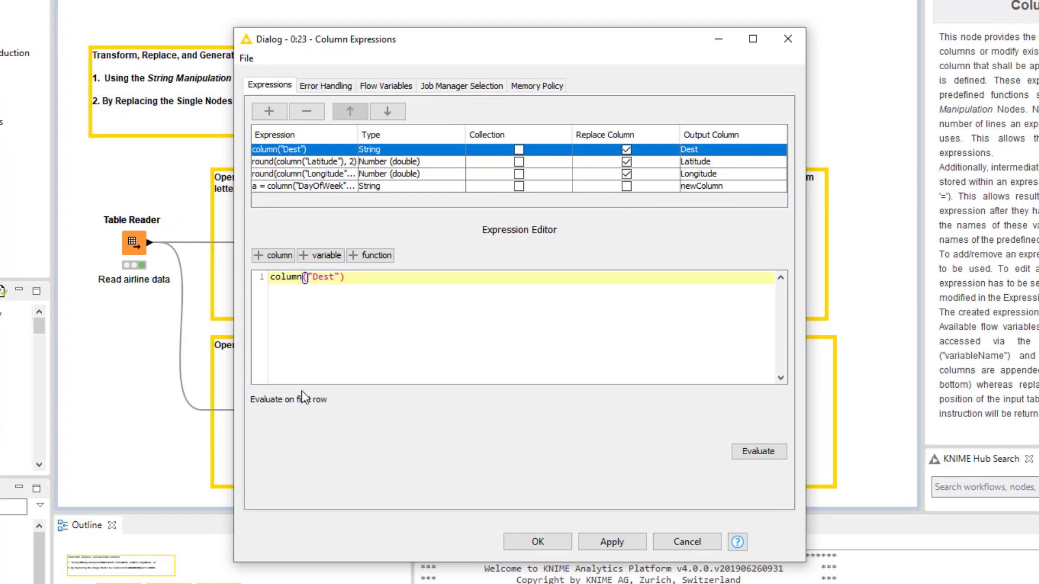
click(298, 162)
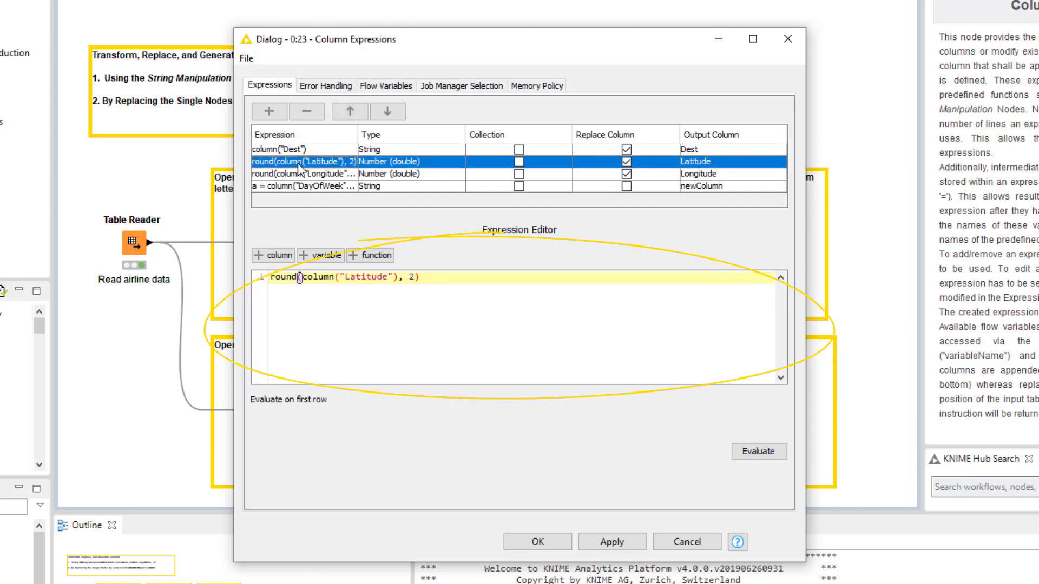
click(269, 111)
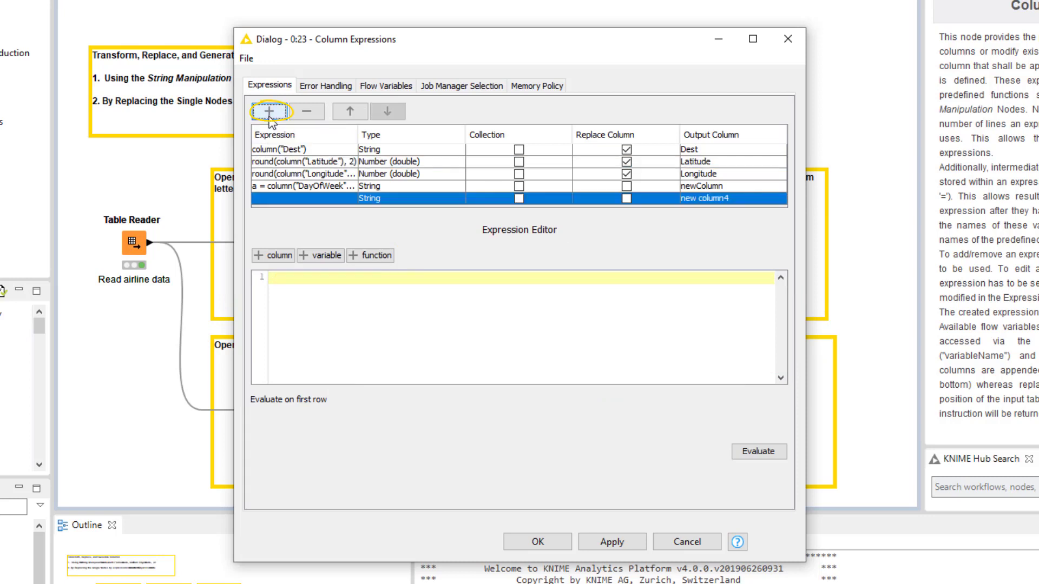
click(282, 151)
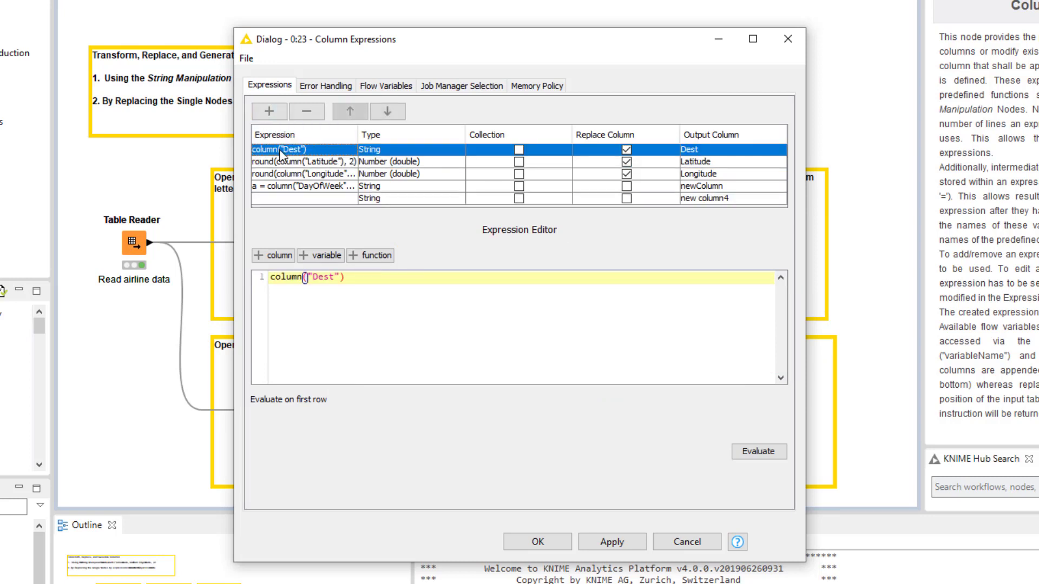
click(301, 114)
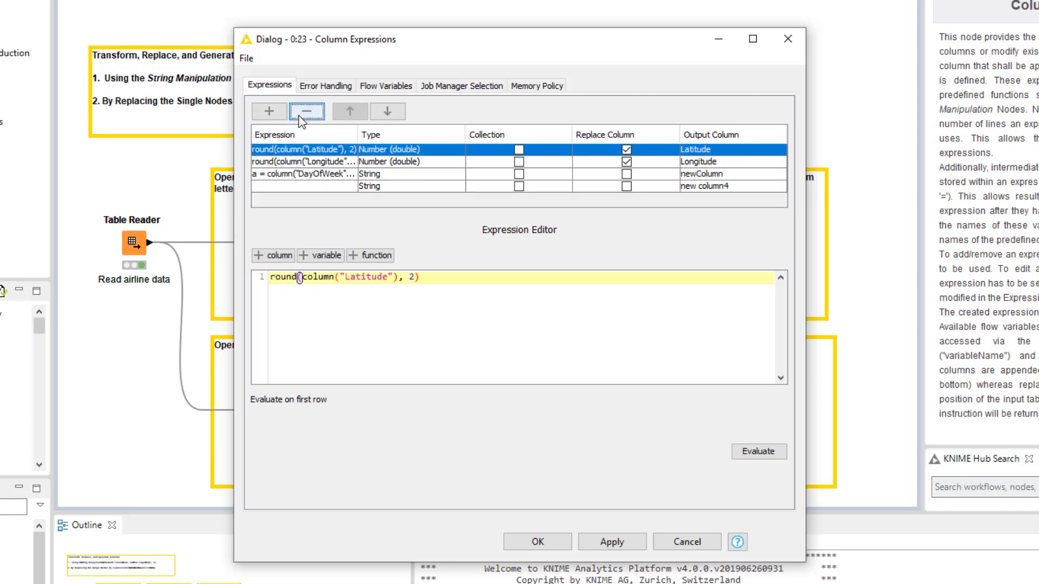
Move the new empty expression, new column4, to the top of the list.
click(297, 186)
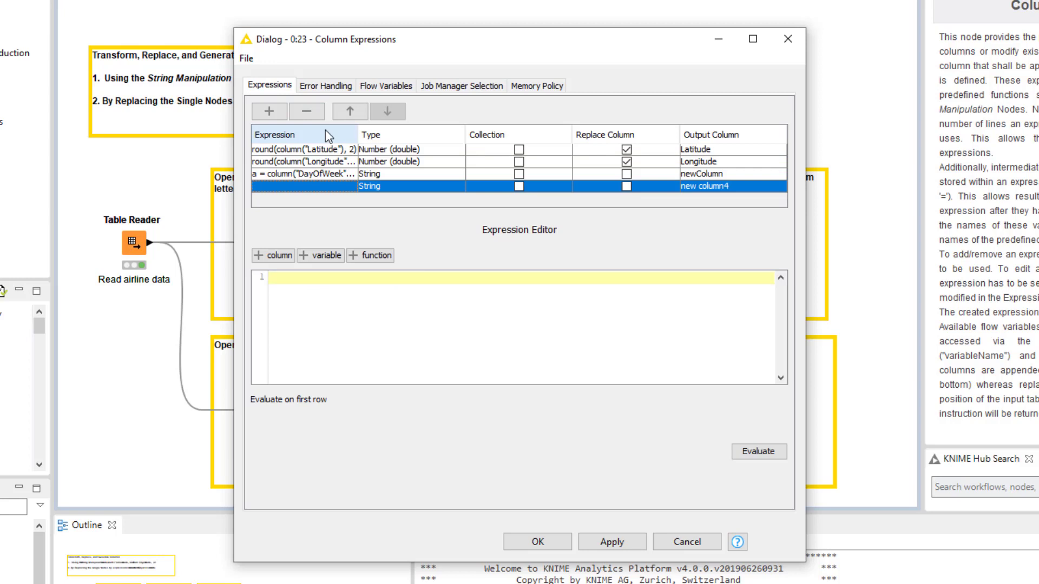
click(344, 113)
click(344, 113)
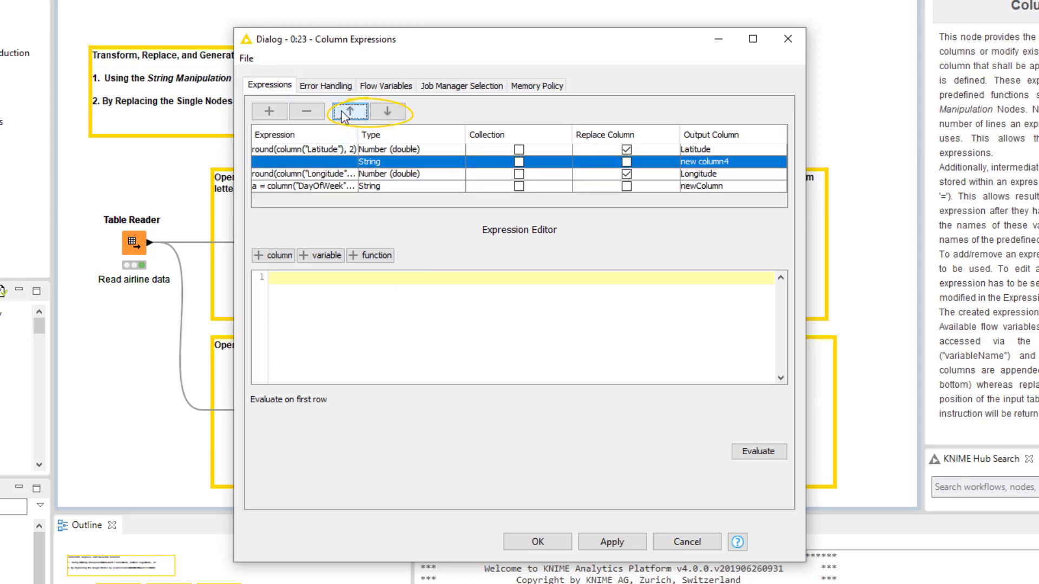
click(344, 113)
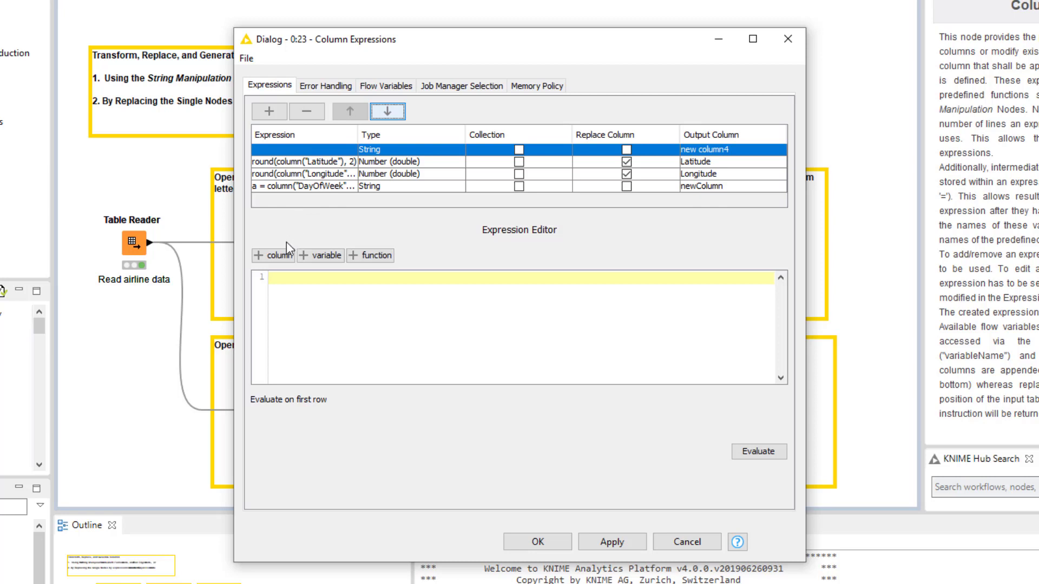
Insert column("Dest") into the first expression, without adding any flow variable.
click(280, 255)
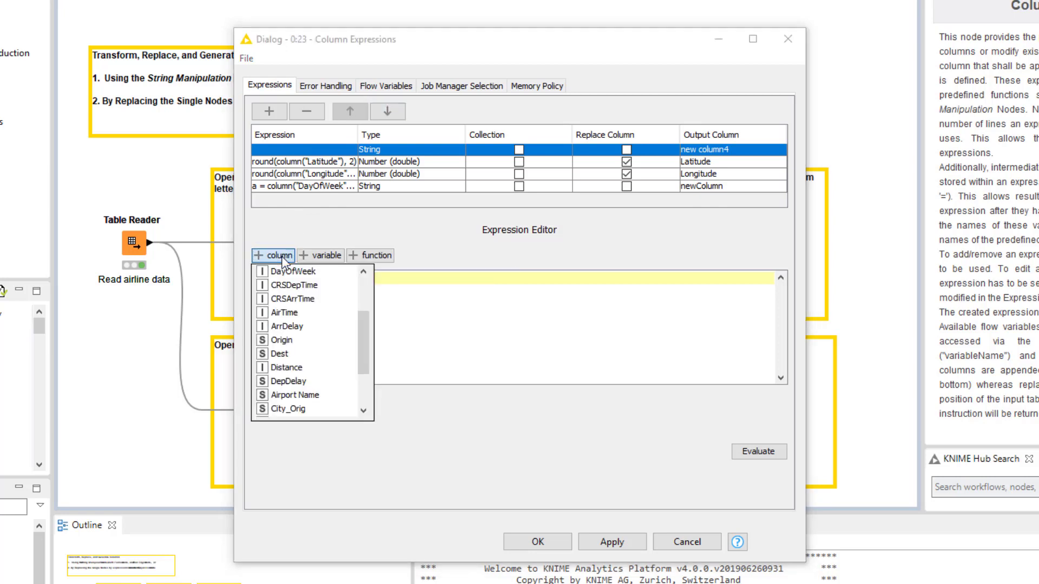
mouse_move(359, 323)
mouse_down()
mouse_move(367, 297)
mouse_move(365, 320)
mouse_up()
click(291, 355)
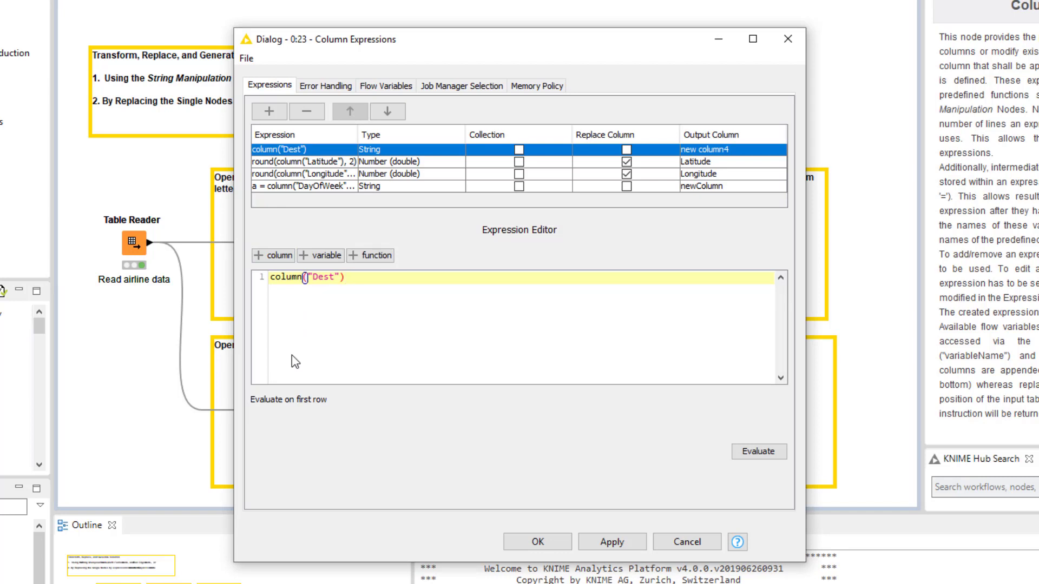
click(334, 258)
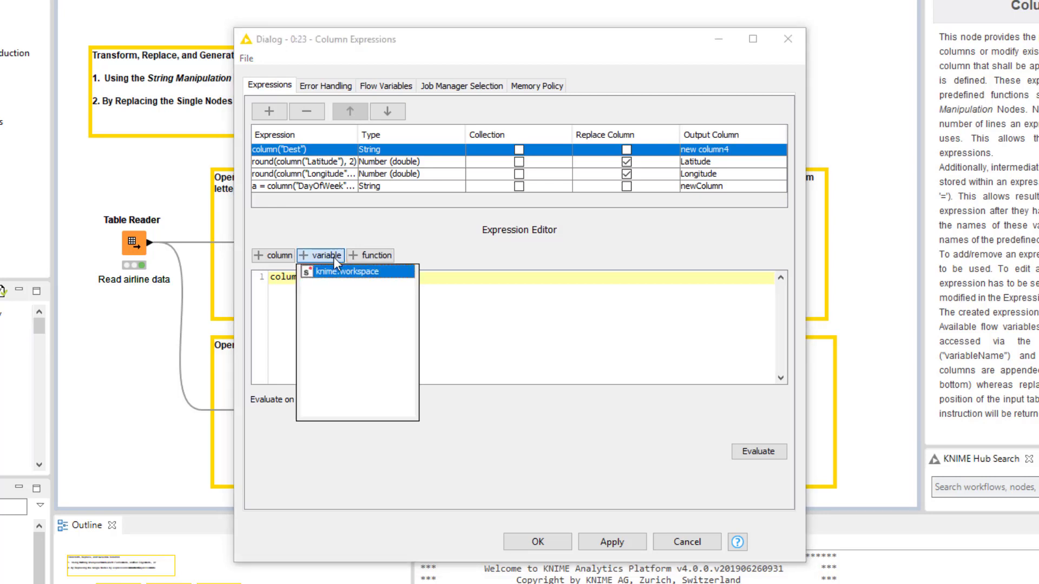
click(334, 259)
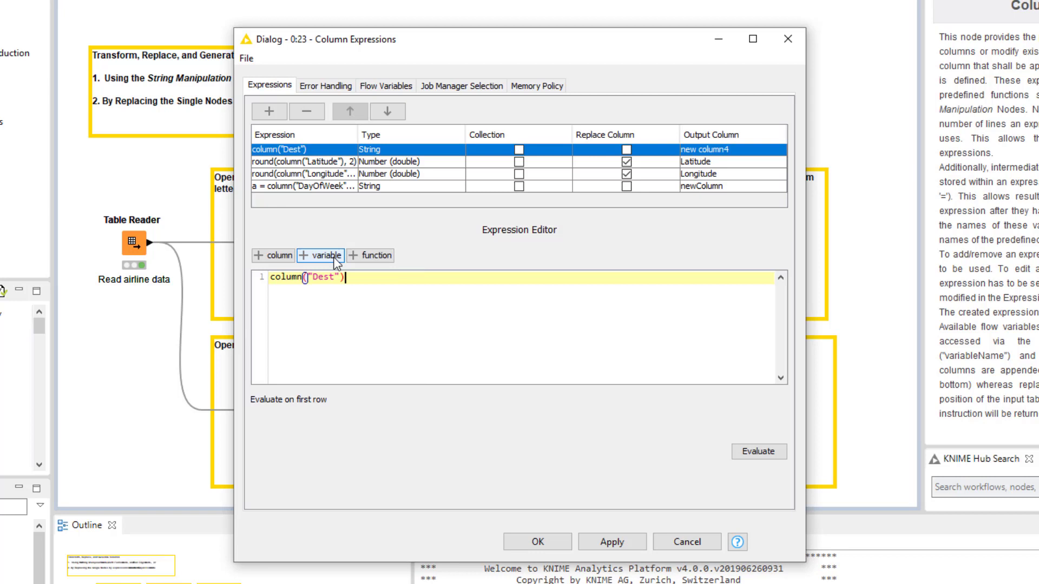
Turn the first expression into upperCase(column("Dest")) using the String function upperCase(str).
key(ctrl+a)
click(360, 256)
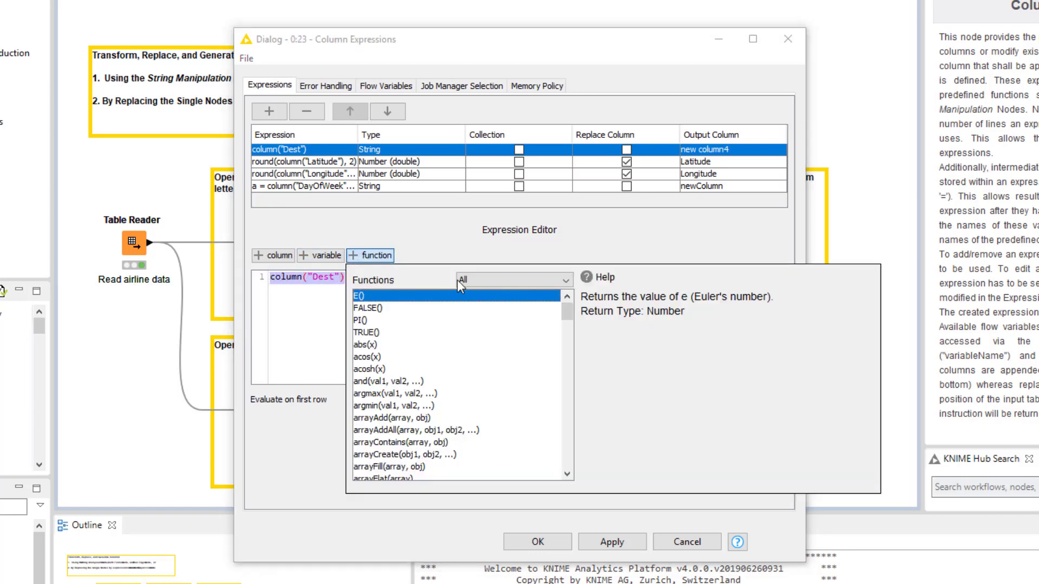
drag(566, 313, 572, 292)
click(568, 282)
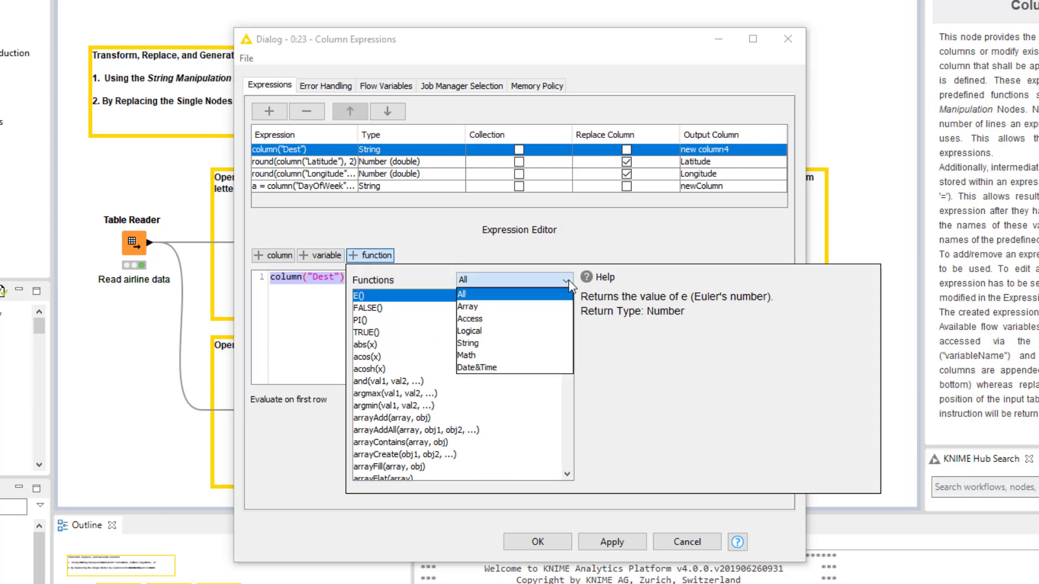
click(562, 343)
drag(567, 333, 558, 463)
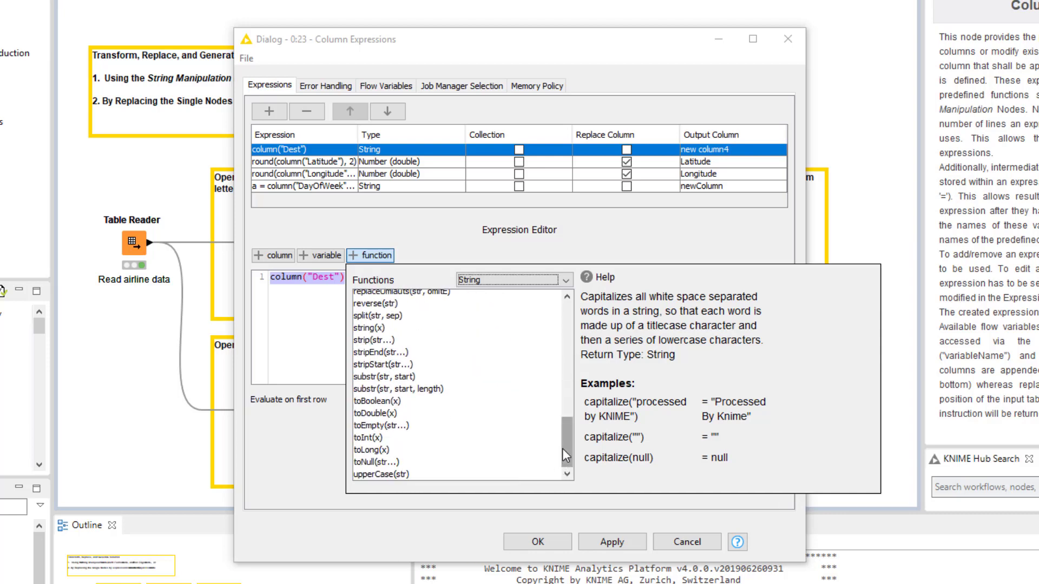
click(505, 475)
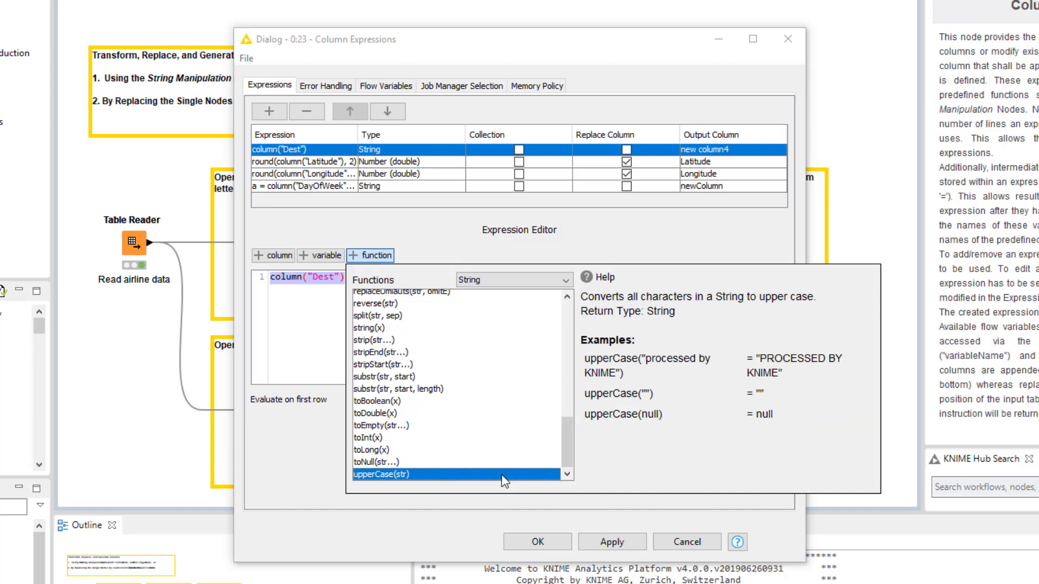
double_click(503, 475)
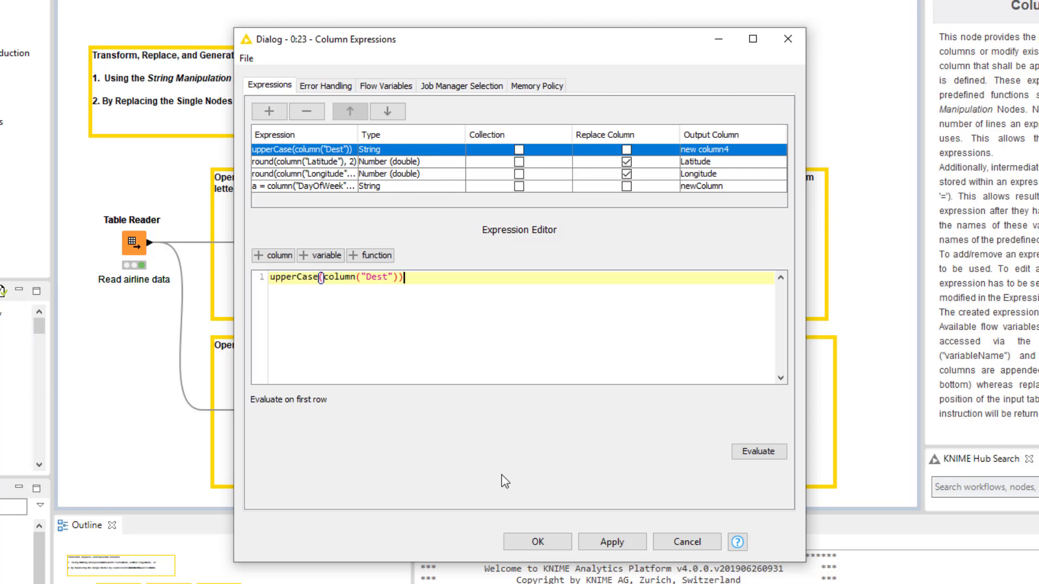
Evaluate the expression on the first row, getting CLT, with String kept as output type.
click(751, 457)
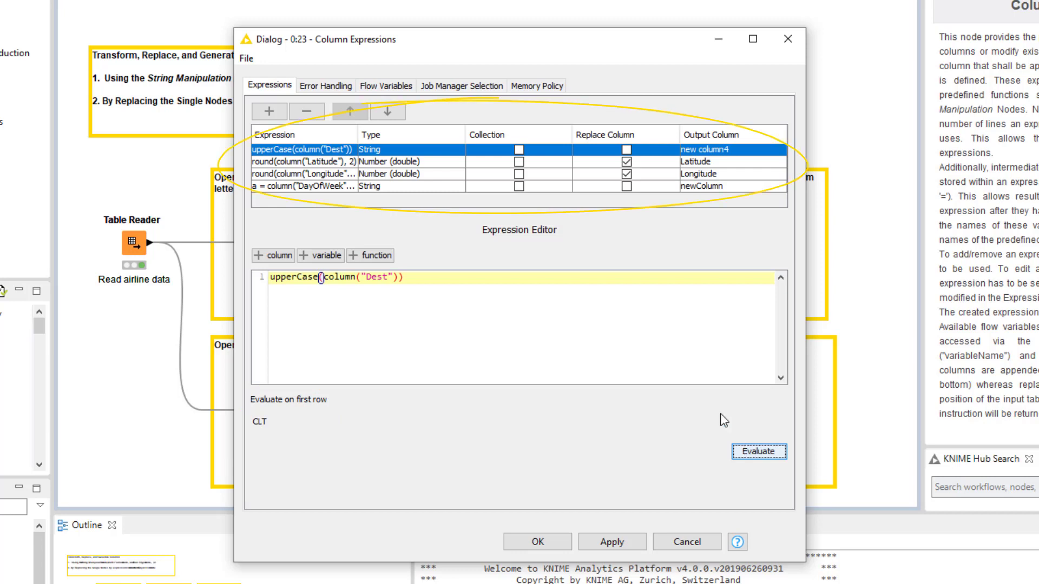
click(434, 155)
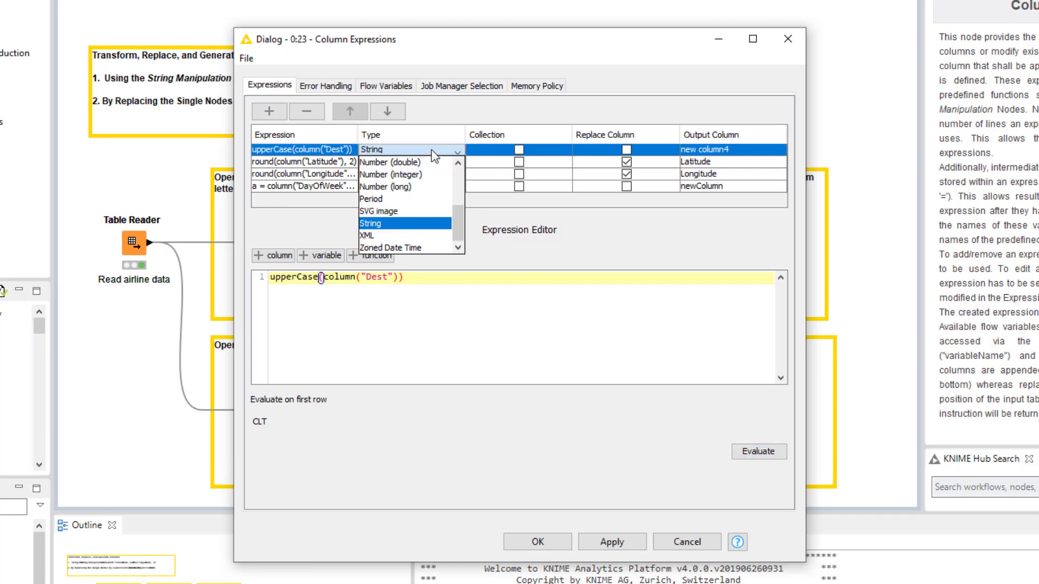
click(432, 151)
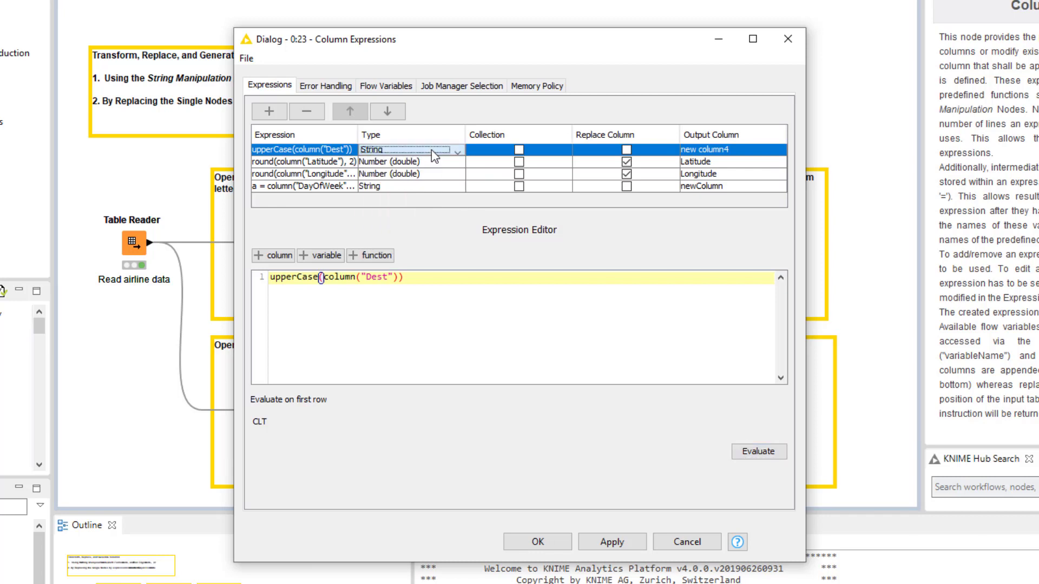
Enable Replace Column on the first row and choose Dest as the output column.
click(626, 151)
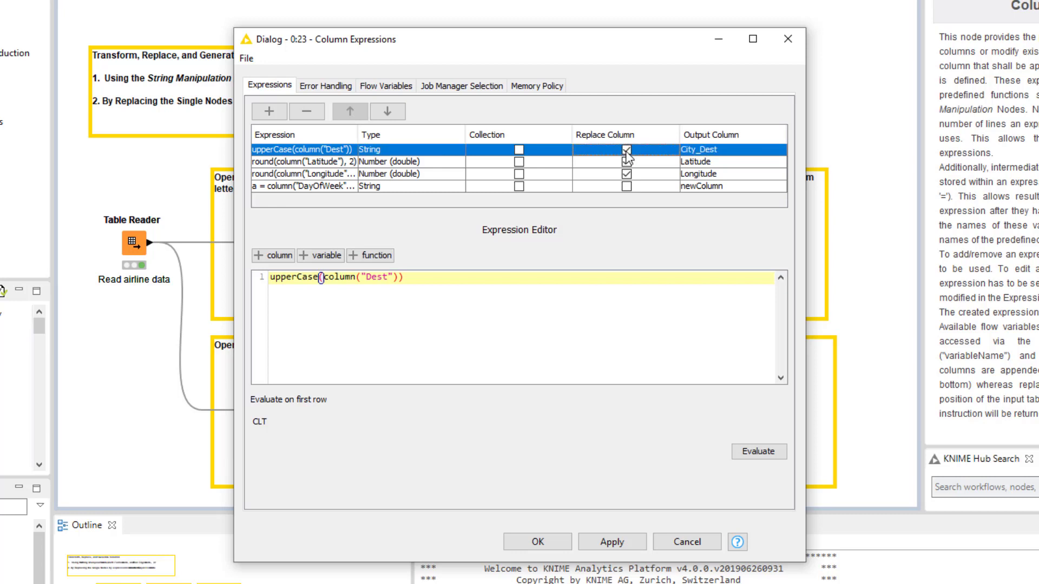
click(708, 154)
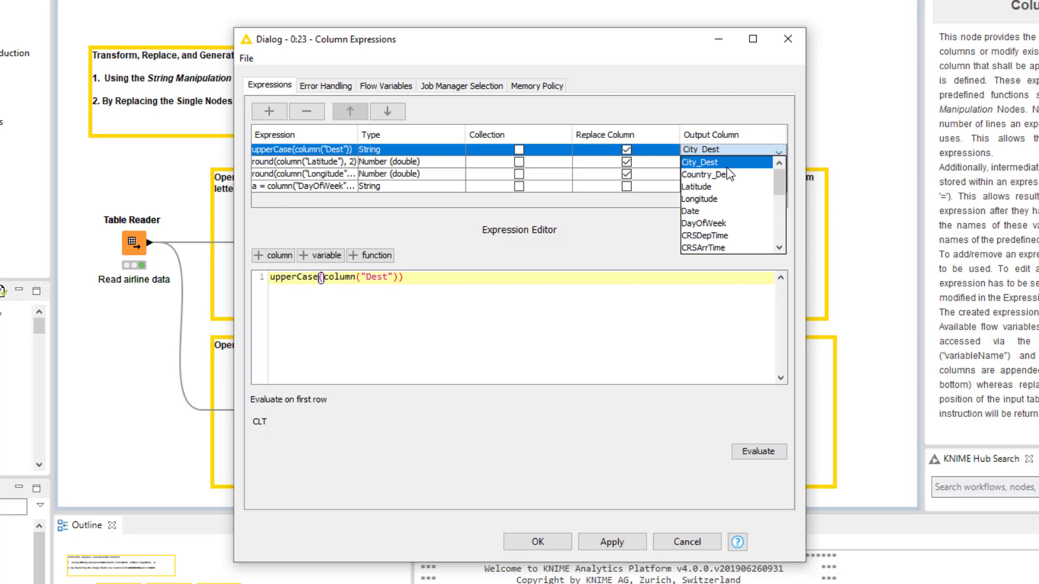
scroll(723, 209, down, 2)
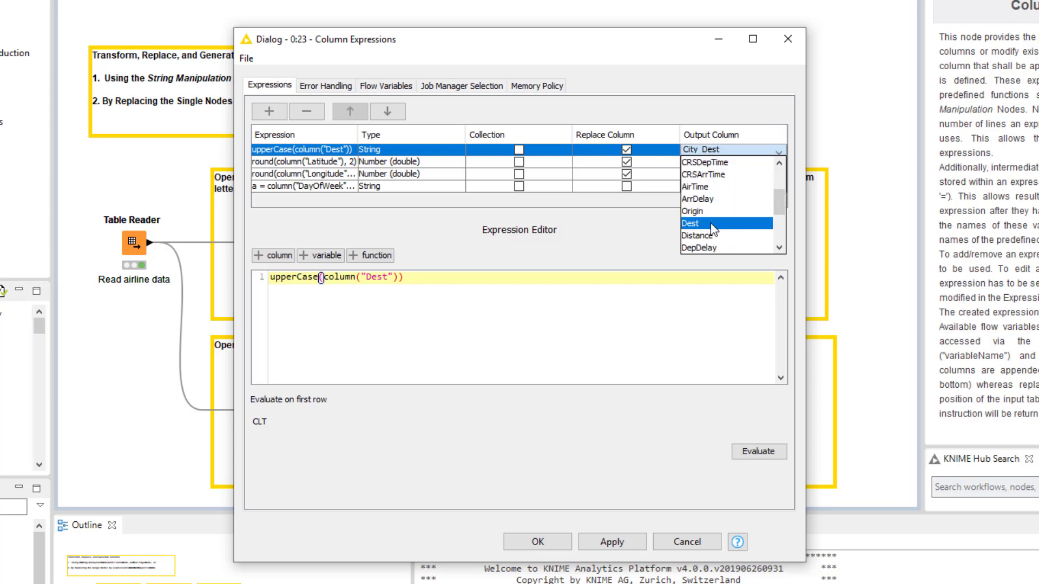
click(698, 223)
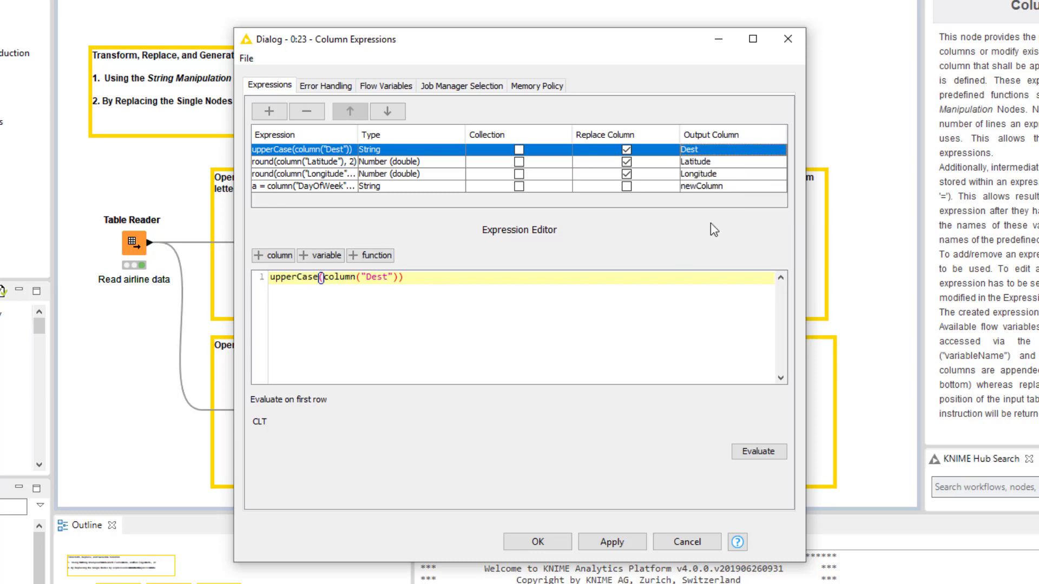
Review the Latitude and Longitude rounding expressions and the weekday/weekend script.
click(332, 162)
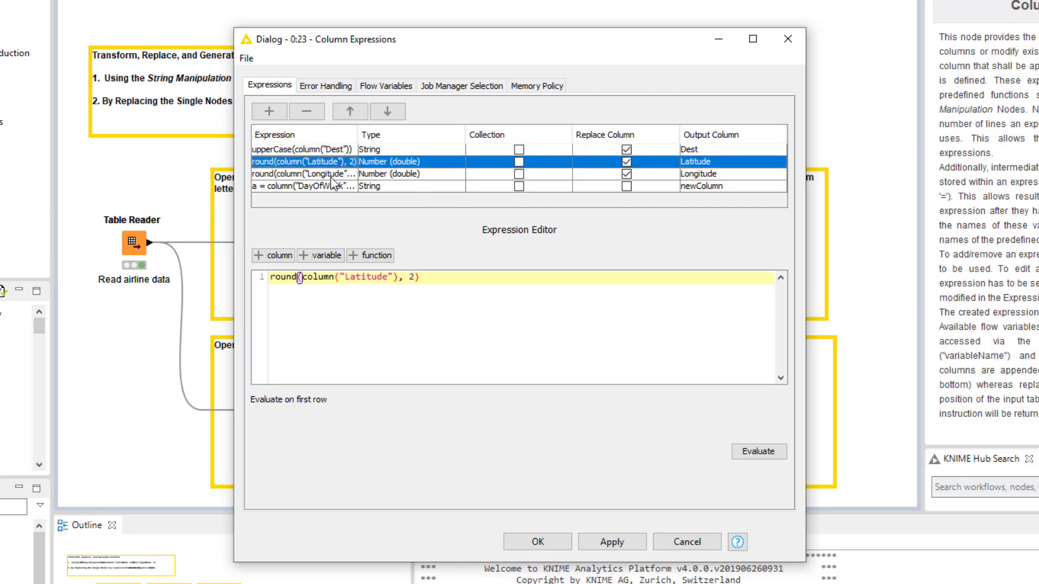
click(331, 177)
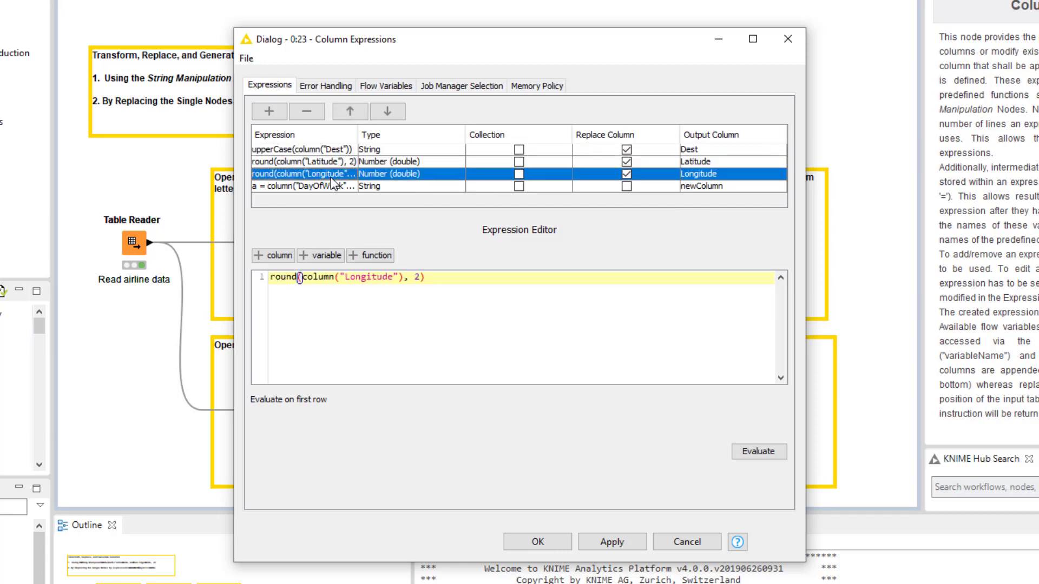
click(332, 188)
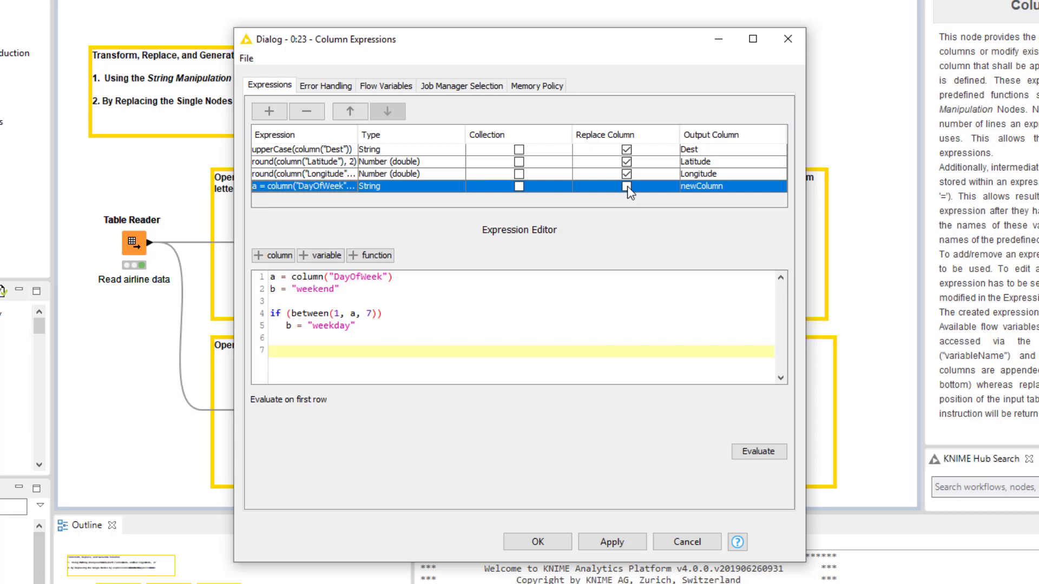
Rename the newColumn output to TimeofWeek and accept the expression settings with OK.
double_click(710, 190)
drag(728, 188, 678, 190)
text(TimeofWeek)
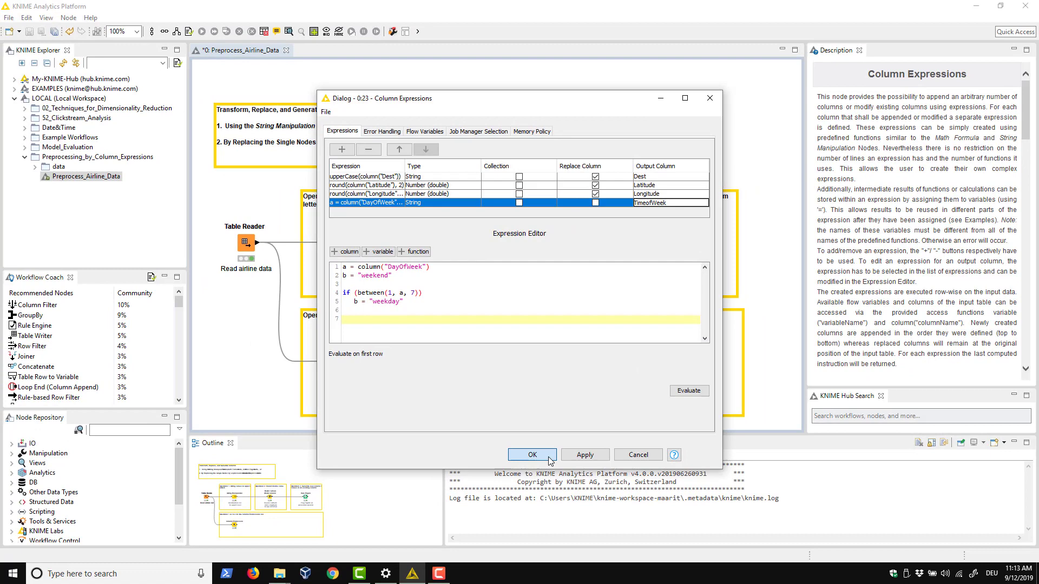
click(537, 542)
Confirm resetting the Column Expressions node in the Confirm reset dialog.
click(588, 298)
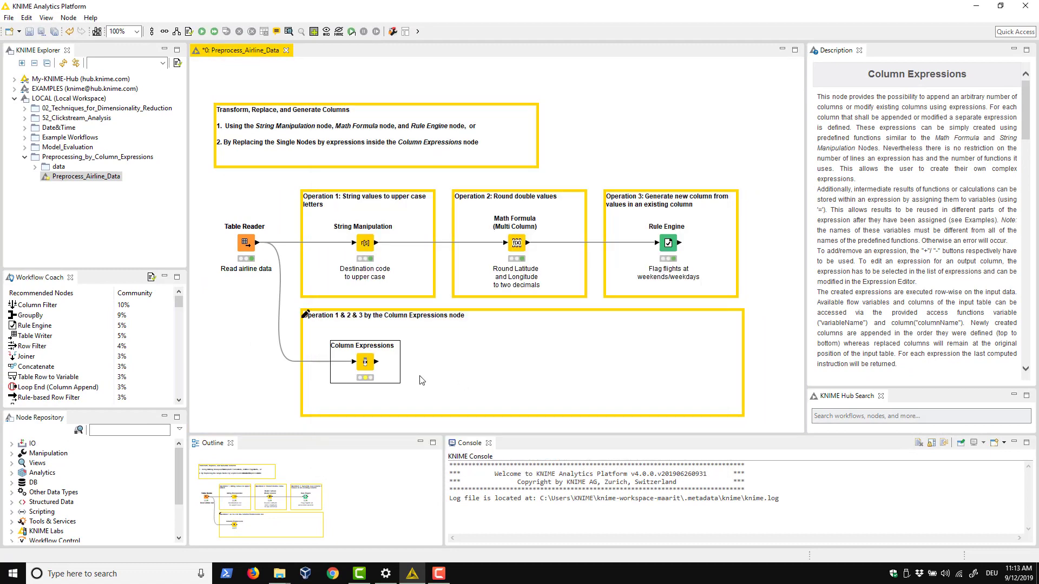